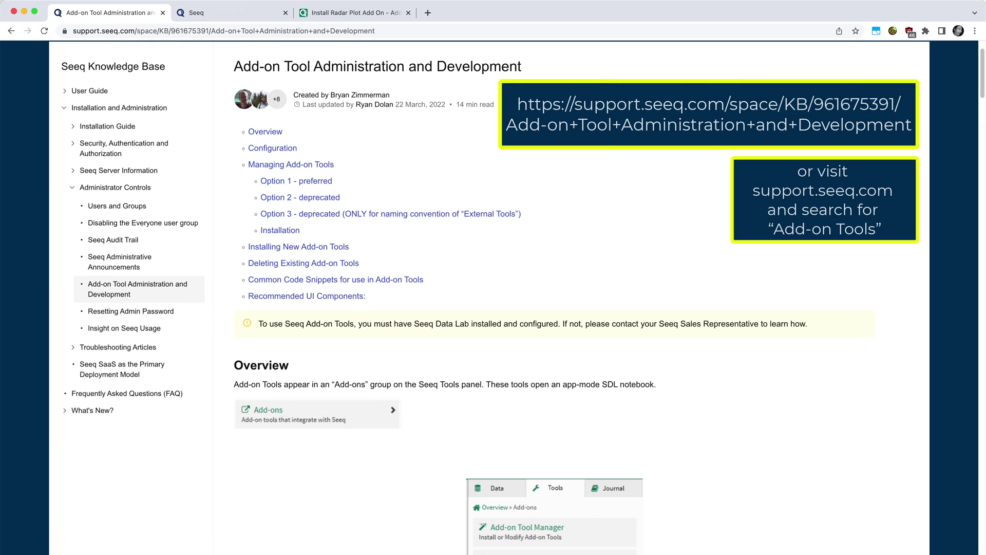
Open 'Radar Plot Add-on v0.ipynb' from the How to Install Add-ons via Add-On Manager project
scroll(726, 497, "down", 5)
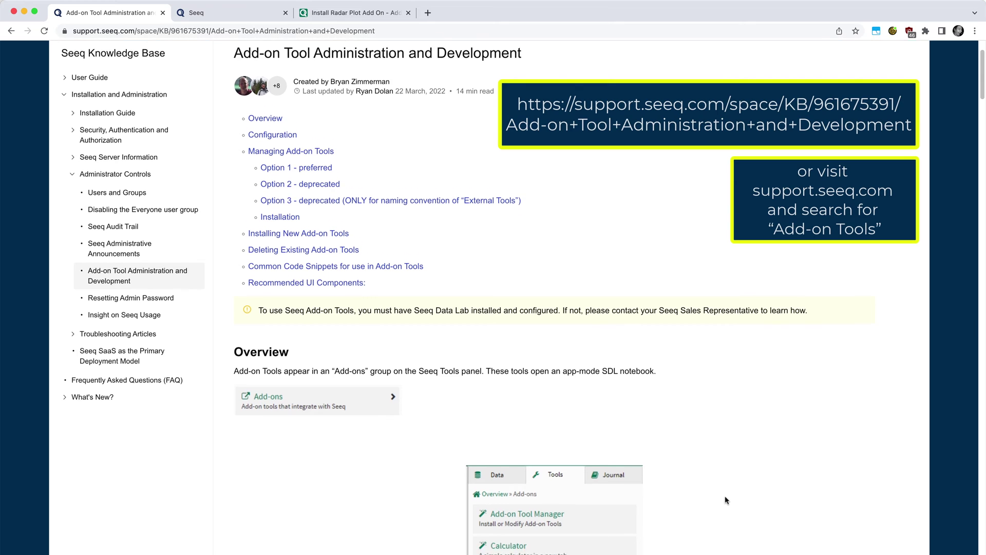
scroll(726, 497, "down", 3)
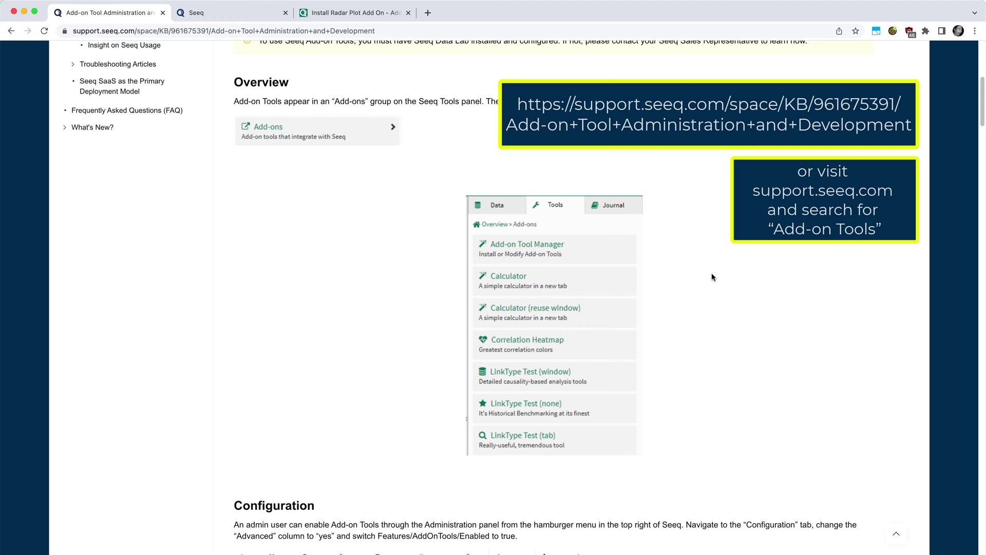
left_click(228, 12)
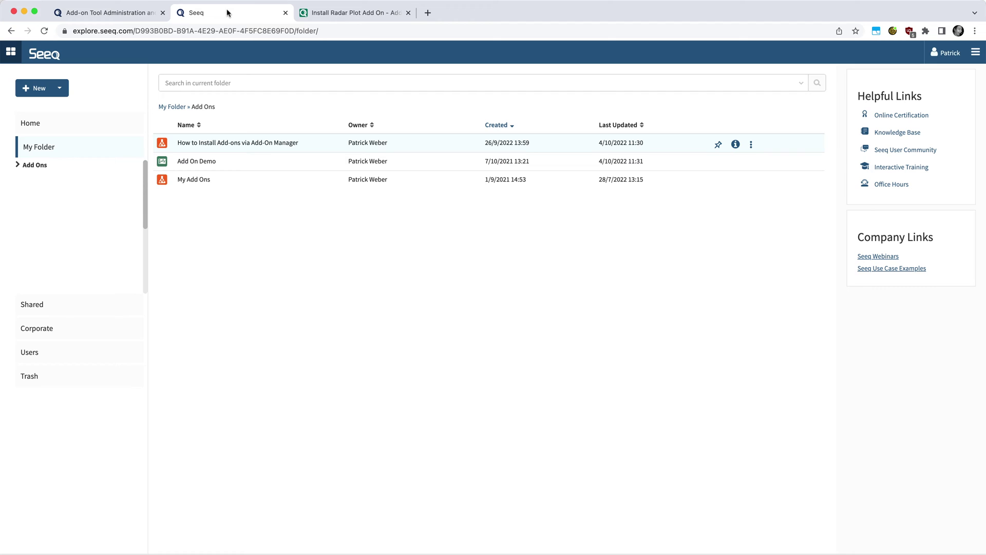
left_click(221, 144)
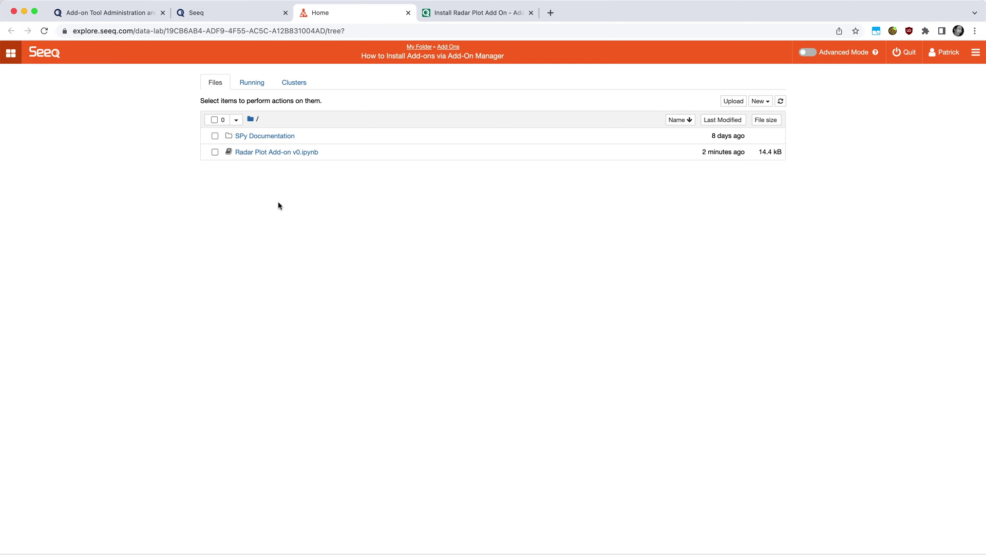
left_click(266, 153)
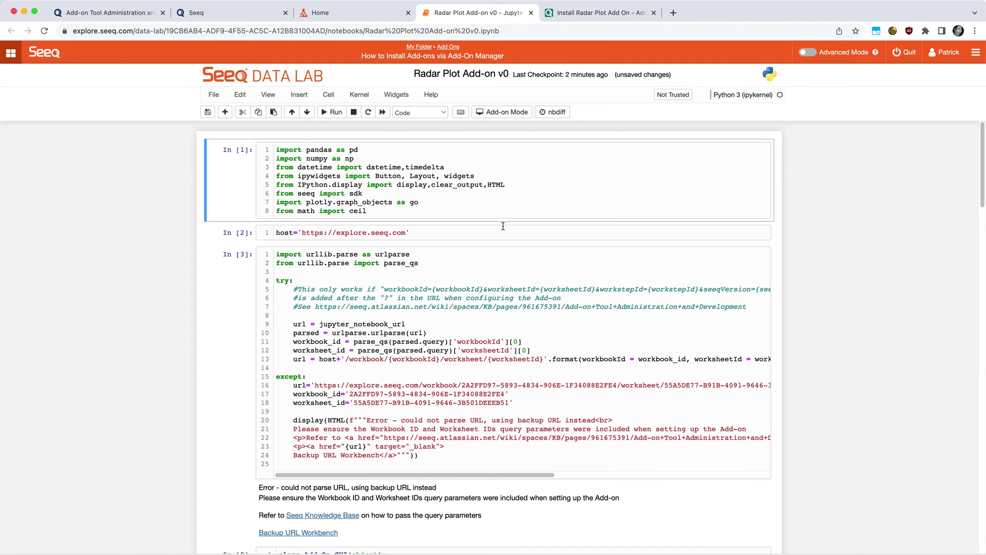
Launch the notebook in Add-on Mode and copy the add-on app's full URL
left_click(511, 120)
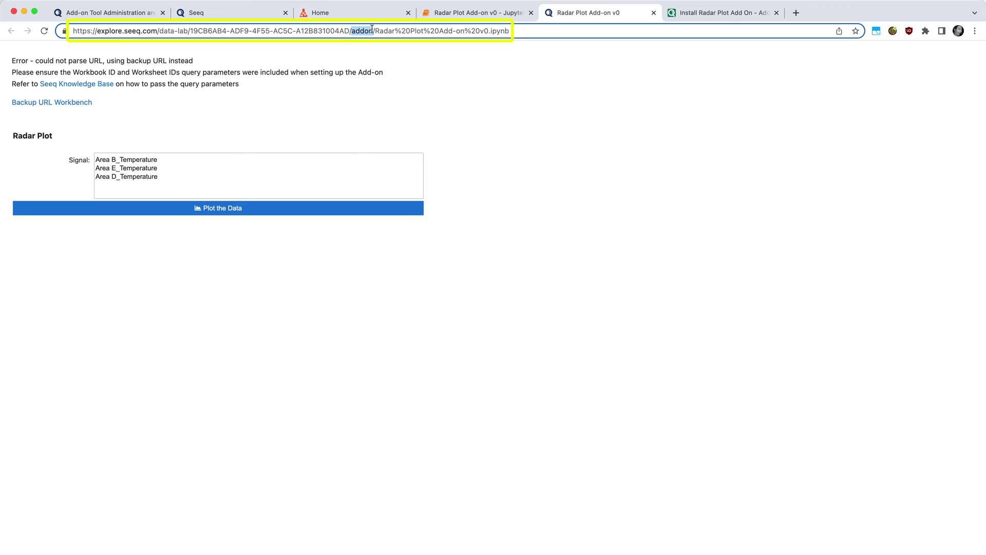
left_click(376, 29)
left_click_drag(527, 32, 74, 32)
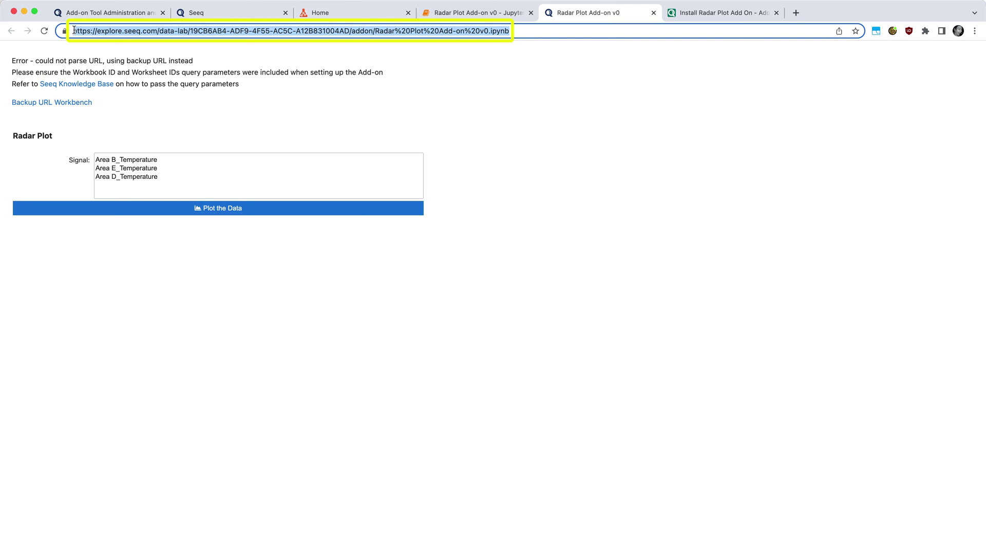
right_click(85, 32)
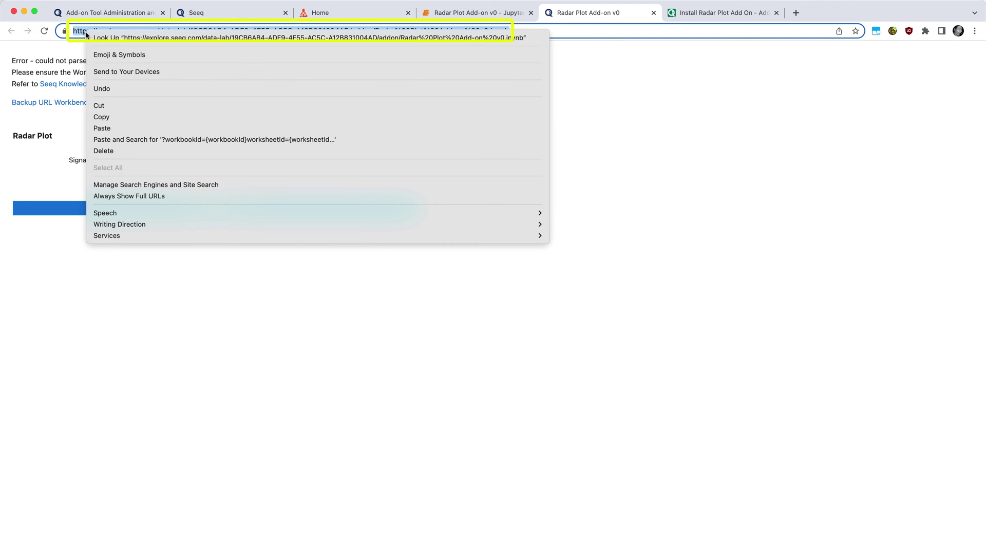
left_click(120, 116)
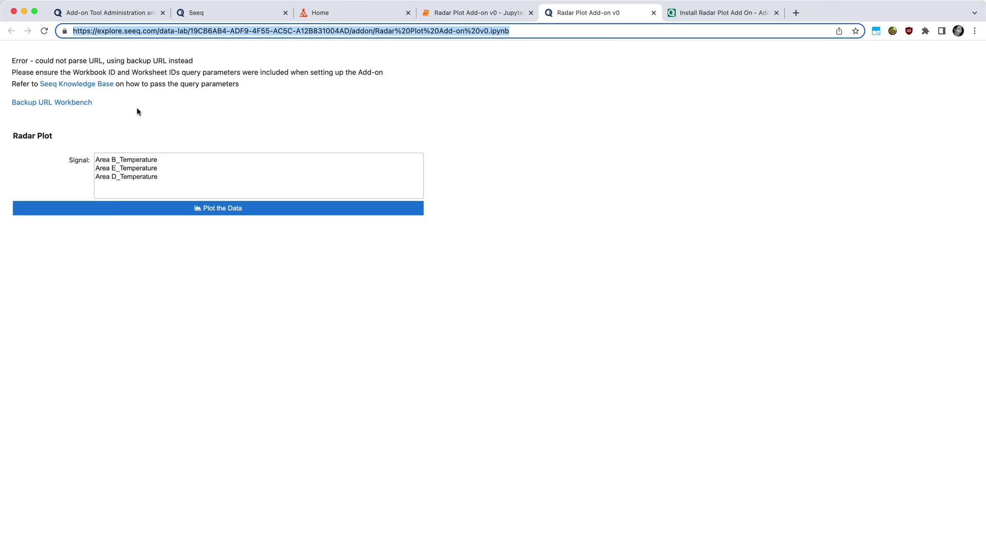
left_click(721, 15)
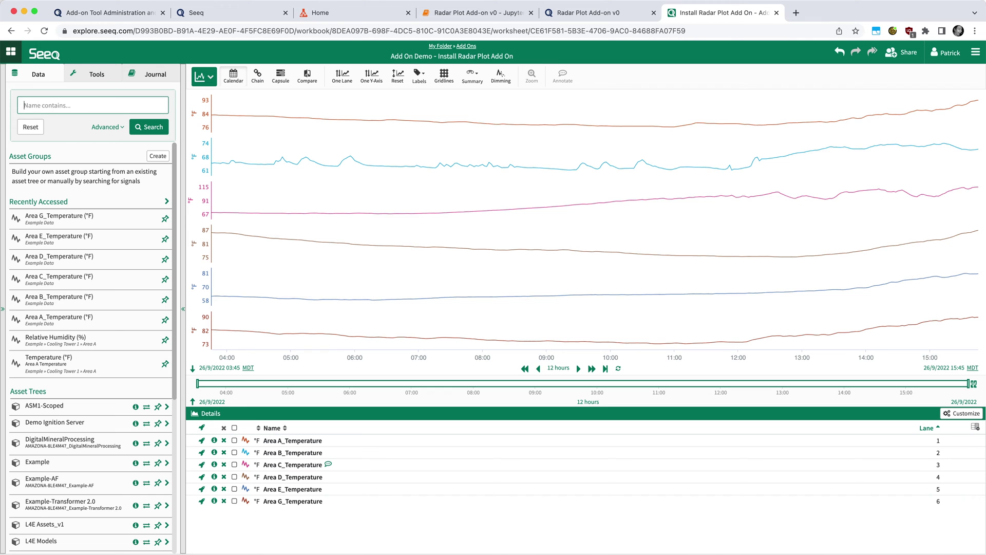
Launch Add On Tool Management from Tools > Add-ons and center its window
left_click(99, 75)
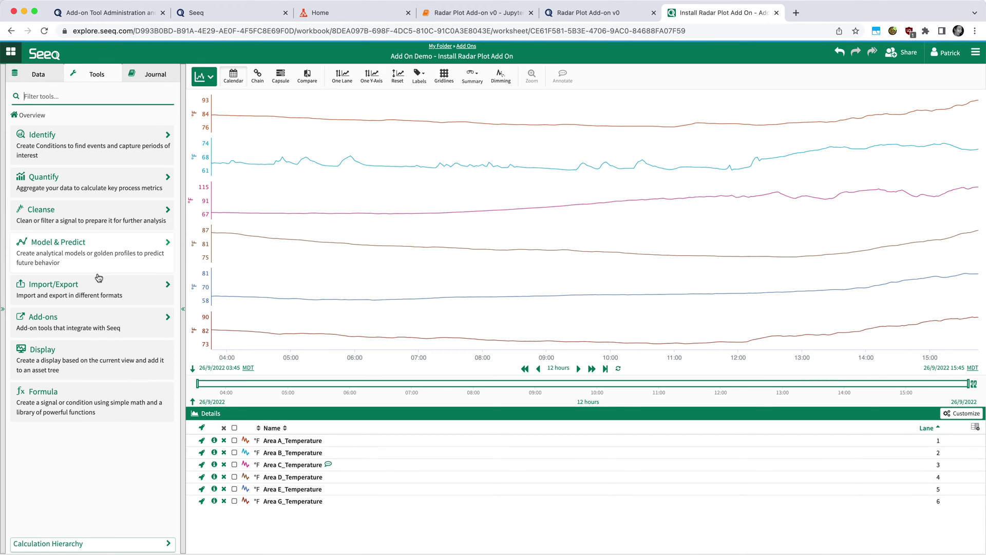
left_click(129, 326)
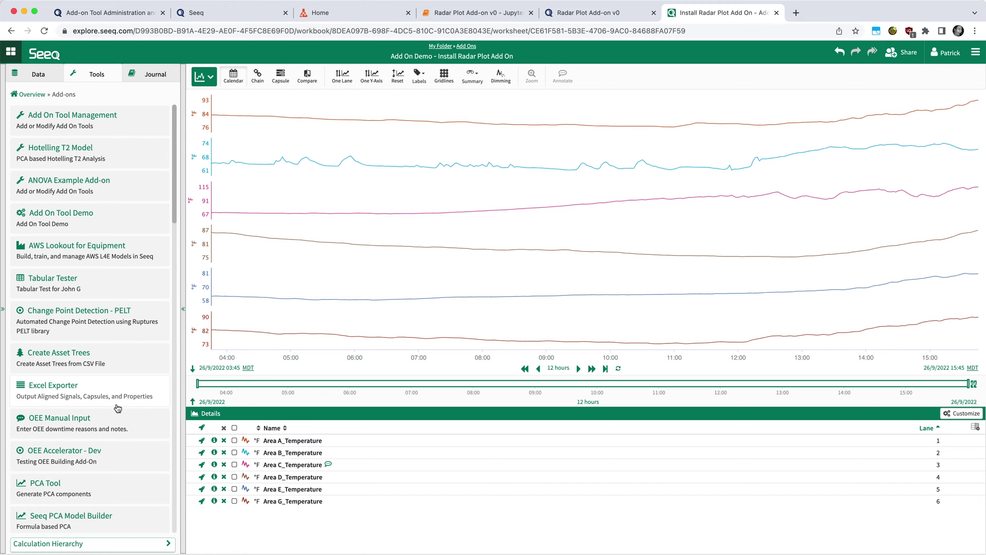
left_click(136, 126)
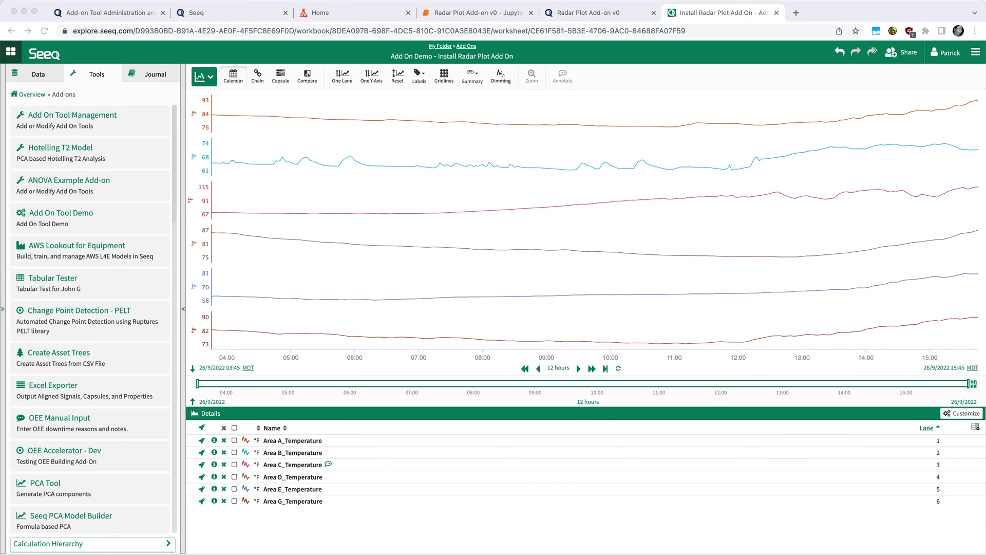
left_click_drag(21, 38, 477, 118)
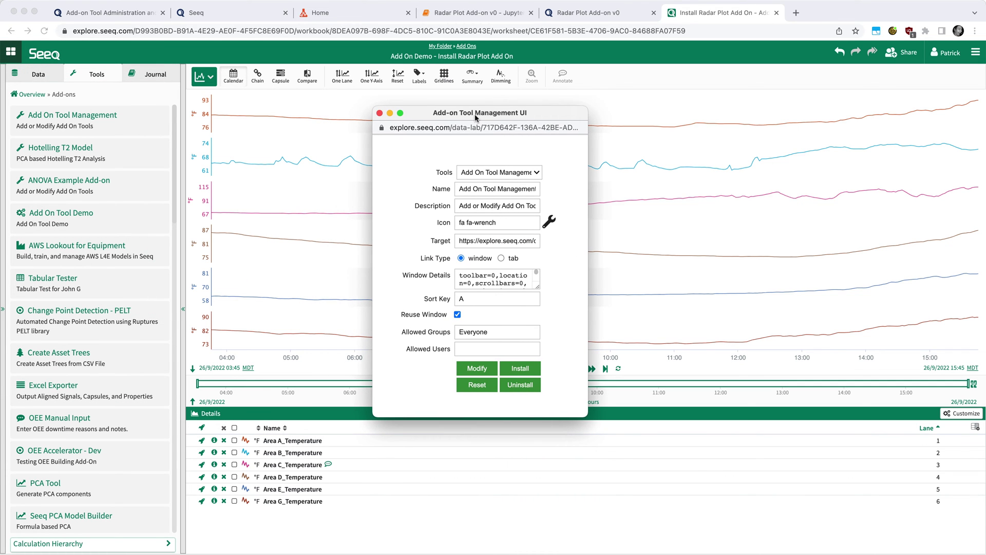
left_click(537, 173)
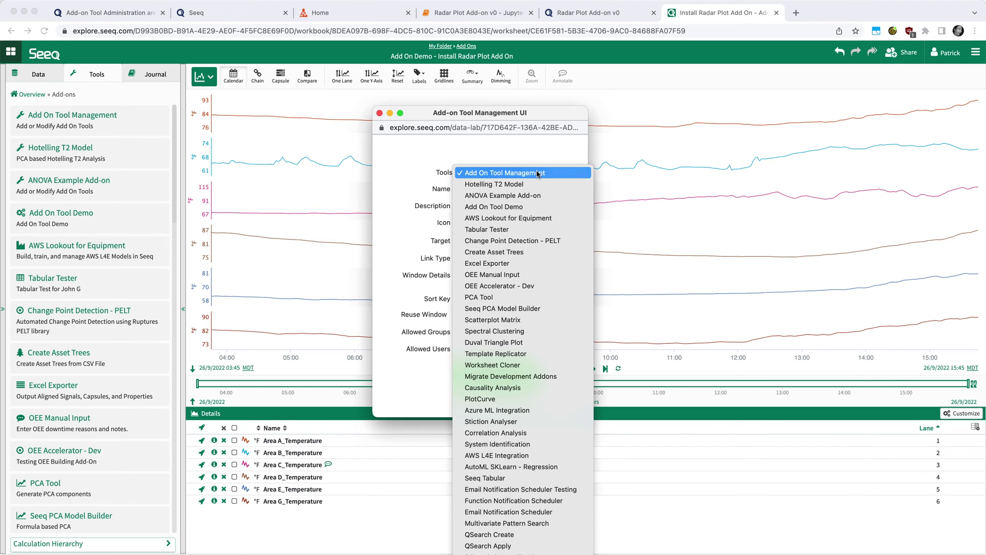
Name the add-on 'Radar Plot' with description 'Plot using Radar Coordinates'
left_click(537, 154)
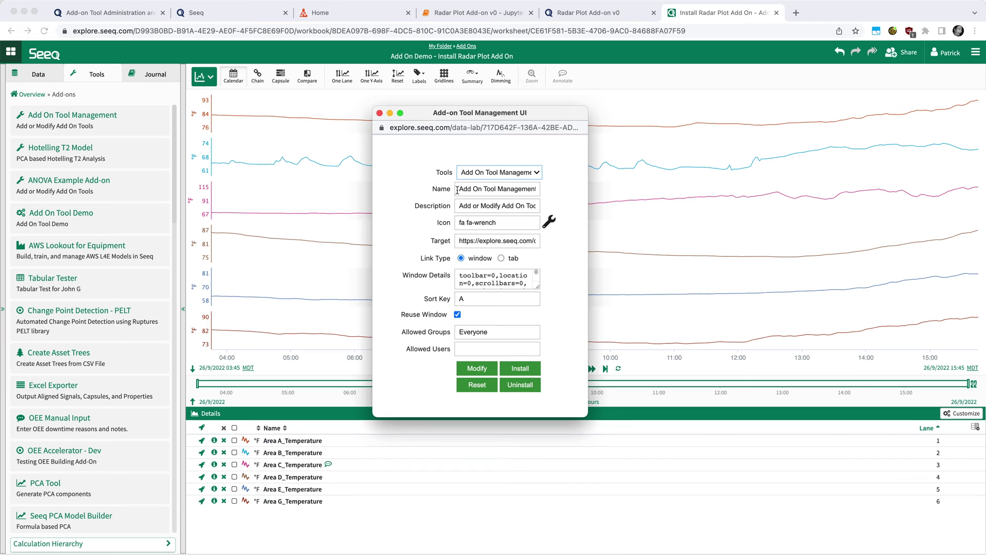
left_click_drag(458, 189, 538, 189)
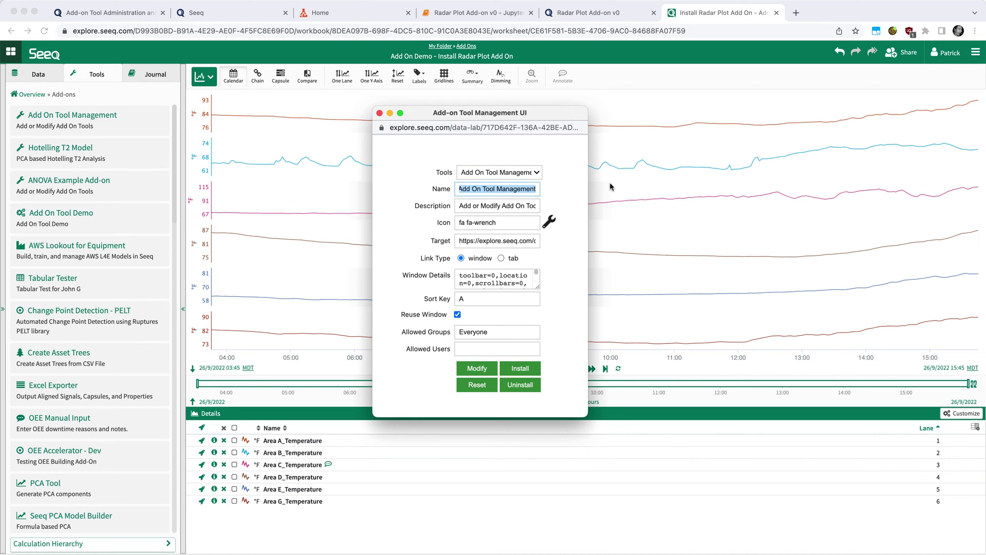
type("Radar Plot")
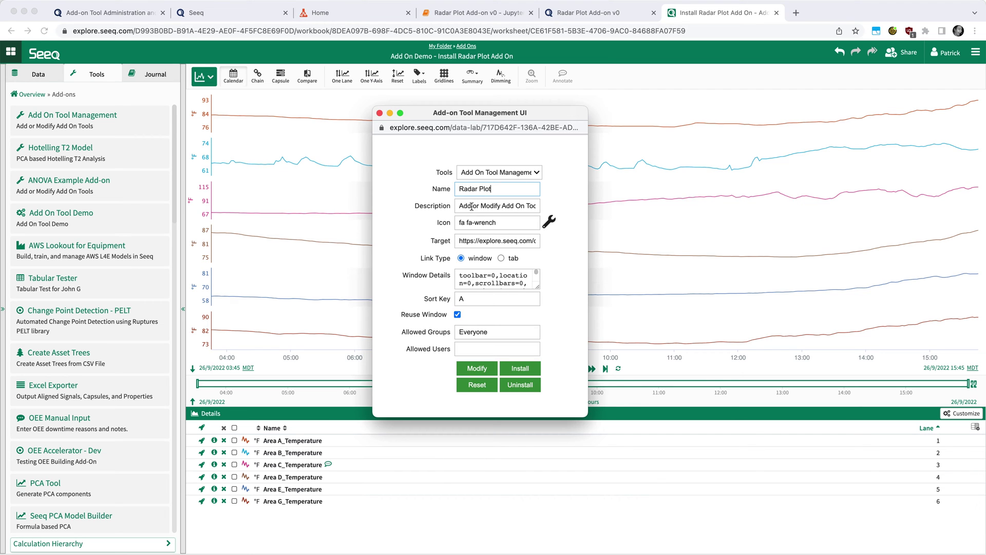
left_click_drag(457, 205, 404, 190)
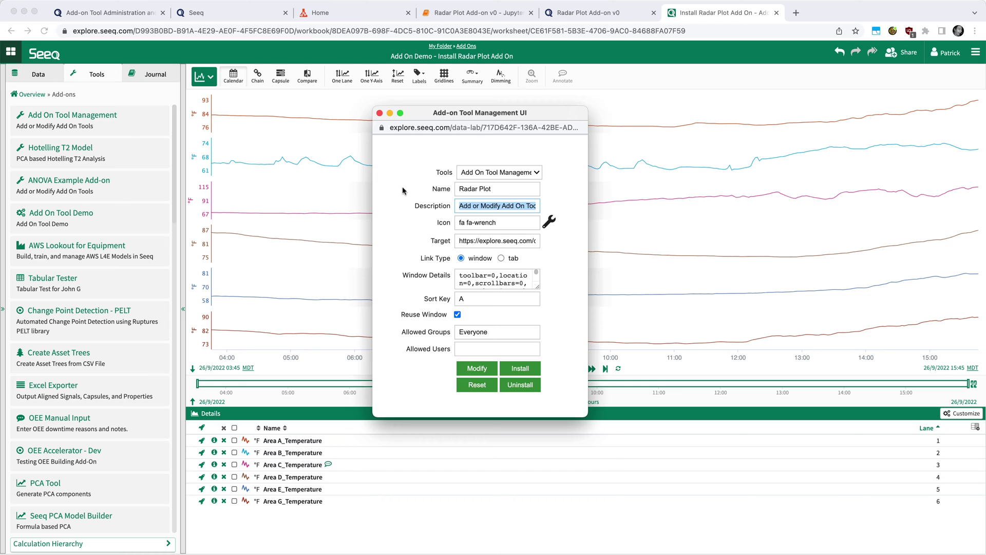
type("Plot u")
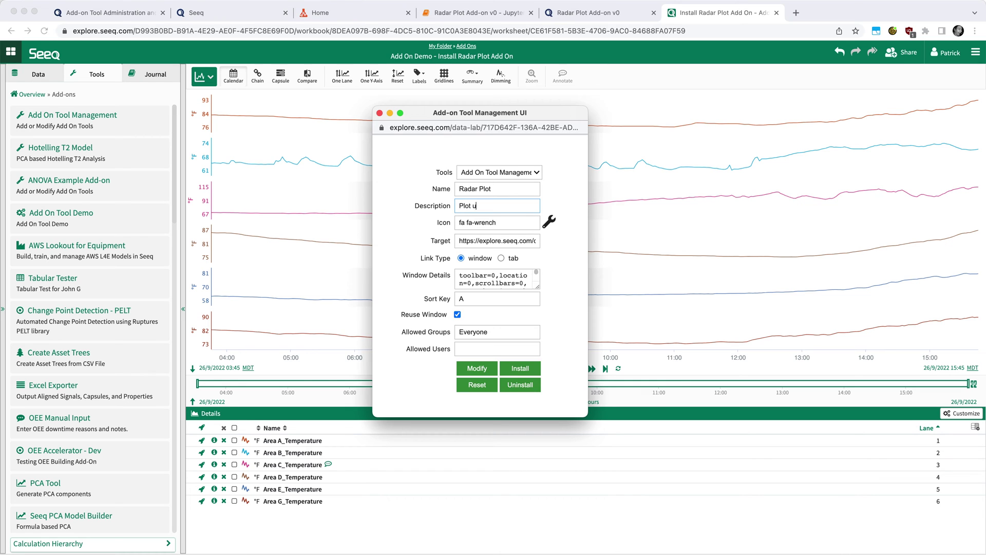
type("sing Radar Coordinates")
left_click(516, 227)
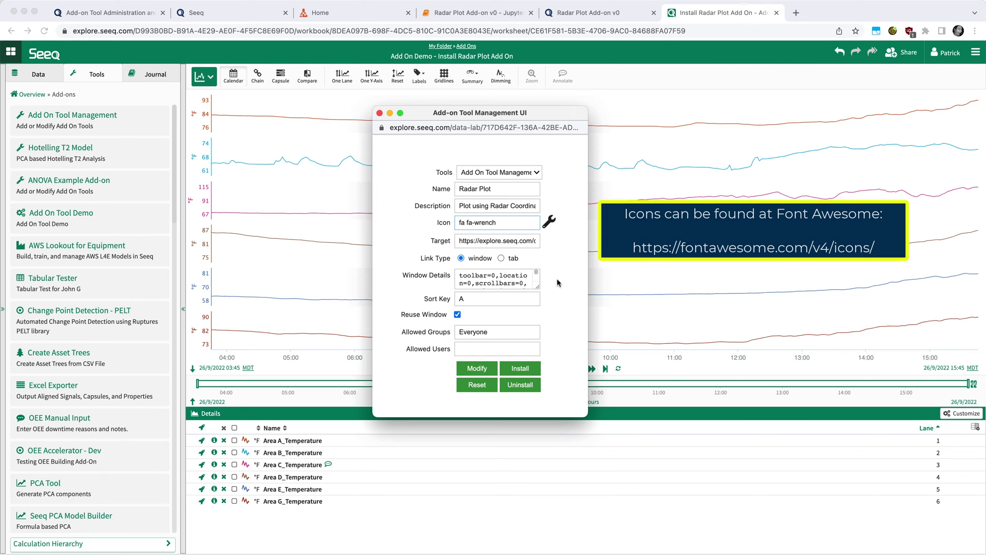
Change the icon to 'fa fa-star-o' and clear the old Target URL
key("BackSpace")
key("BackSpace")
key("BackSpace")
key("BackSpace")
key("BackSpace")
key("BackSpace")
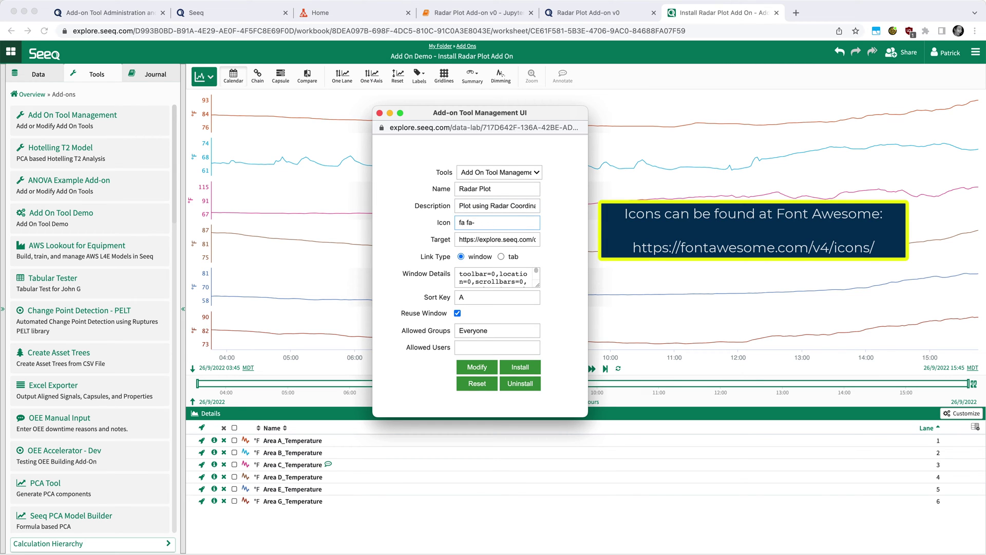
type("star-o")
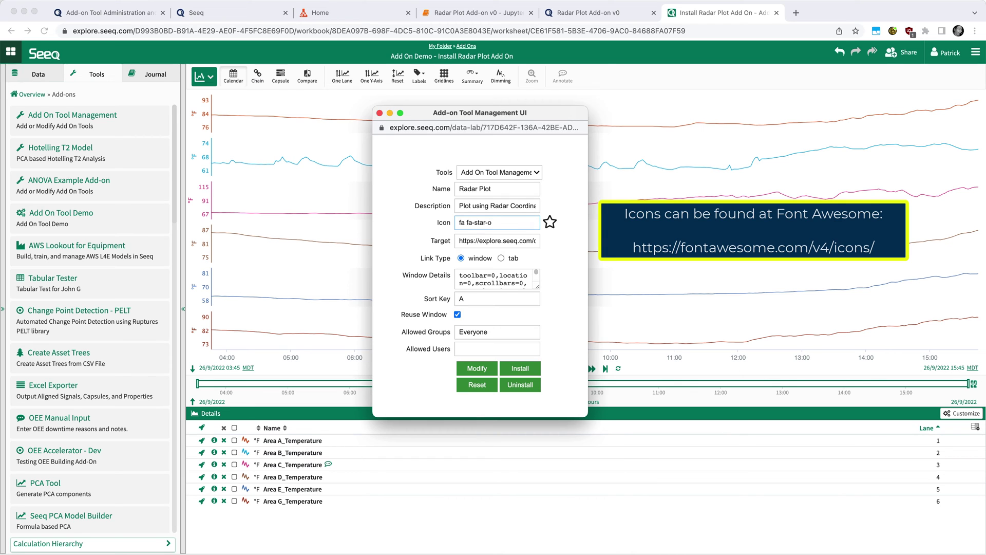
left_click(466, 244)
left_click_drag(459, 241, 536, 242)
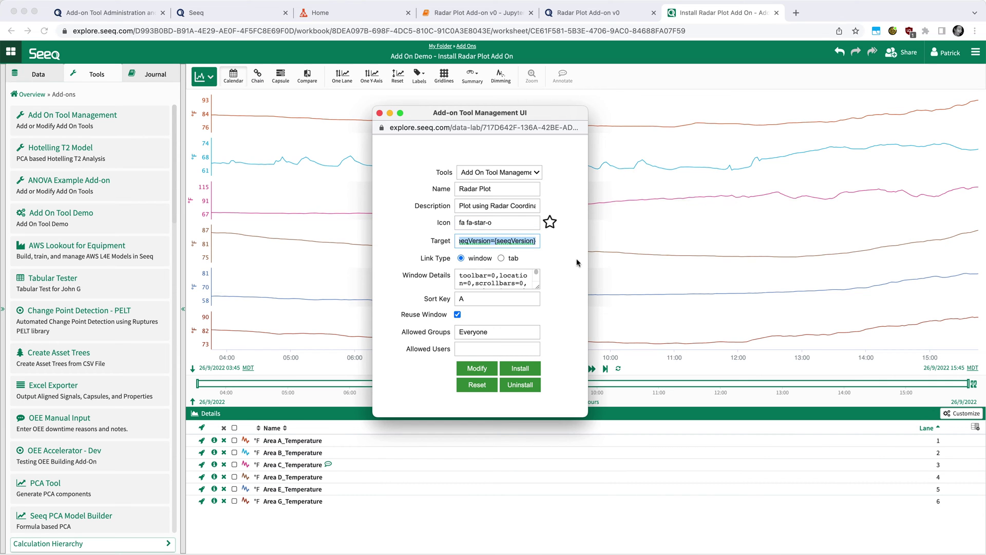
key("BackSpace")
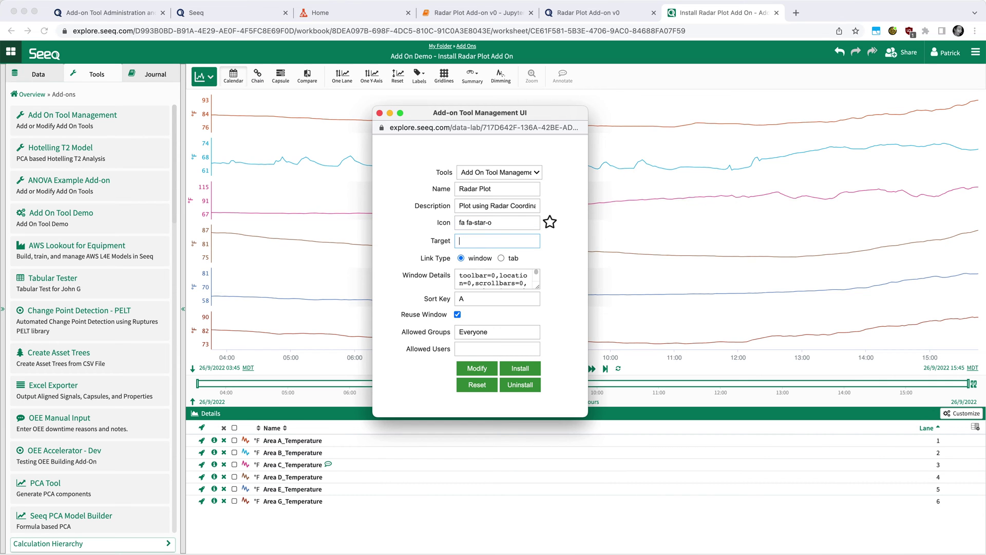
Paste the copied add-on URL into Target, then return to the Knowledge Base article
right_click(470, 243)
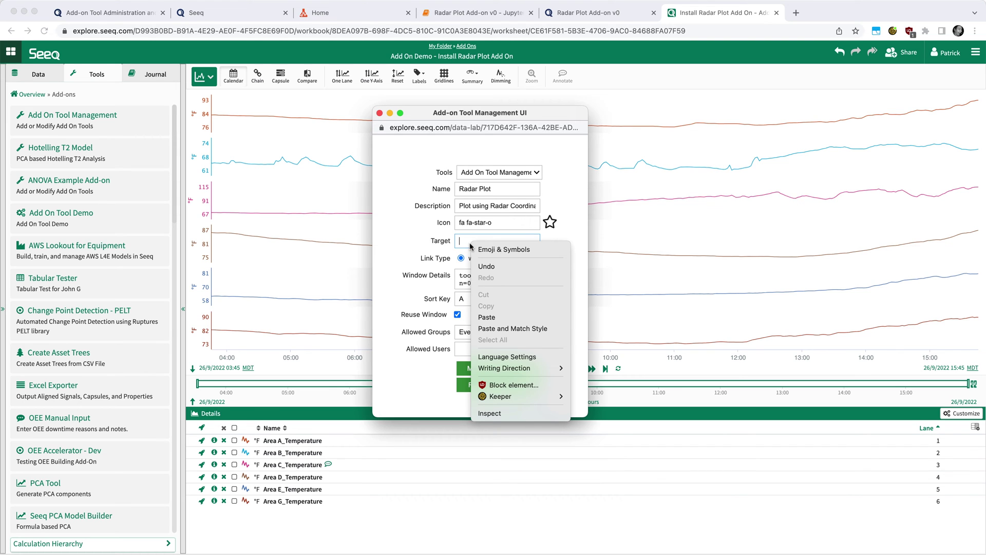
left_click(493, 317)
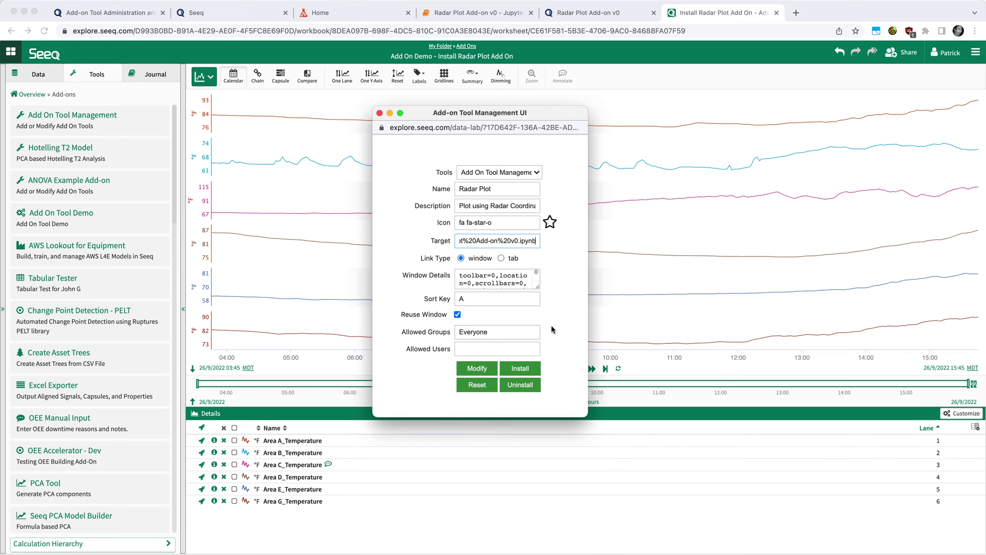
left_click_drag(545, 114, 0, 154)
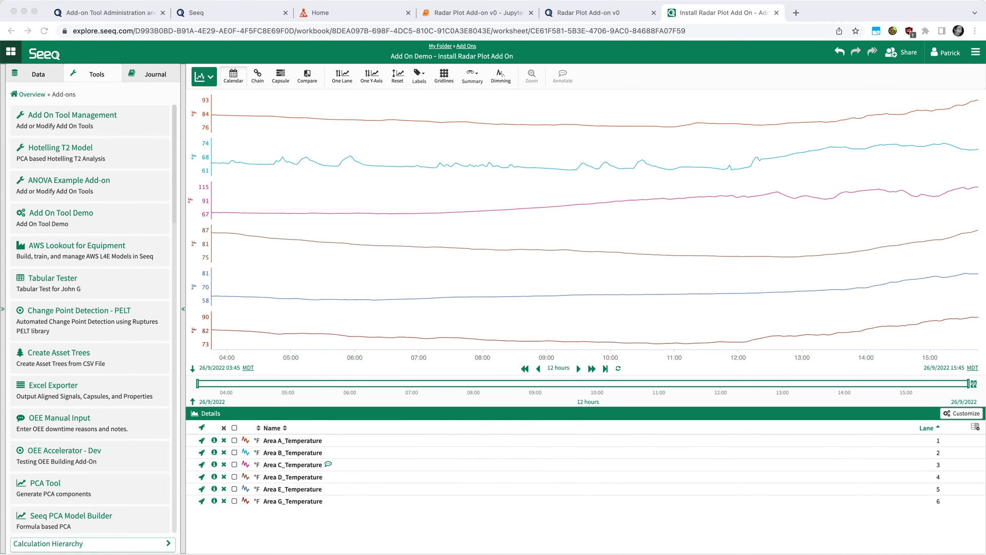
left_click(111, 17)
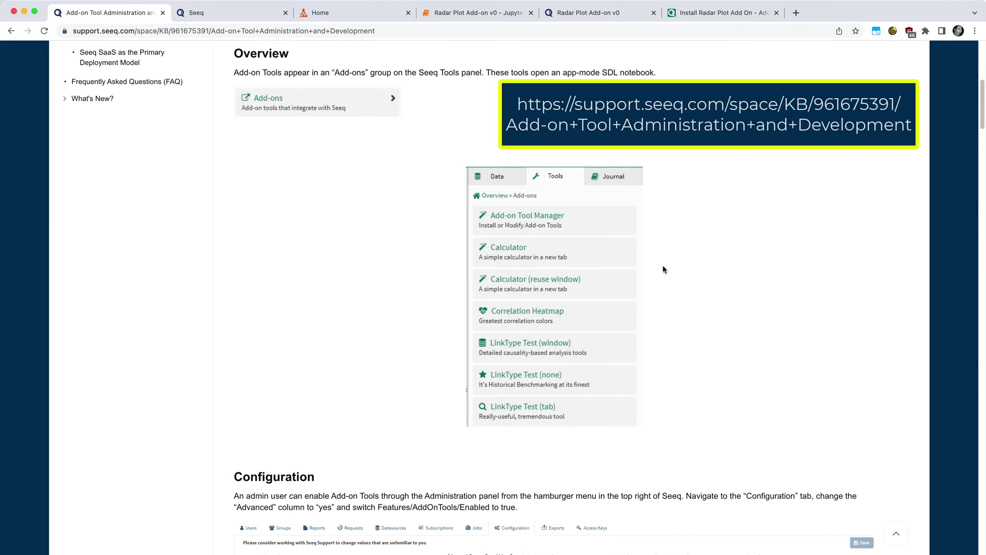
Read the 'Installing New Add-on Tools' notes on passing workbook parameters through the URL
scroll(784, 363, "down", 5)
scroll(784, 363, "down", 20)
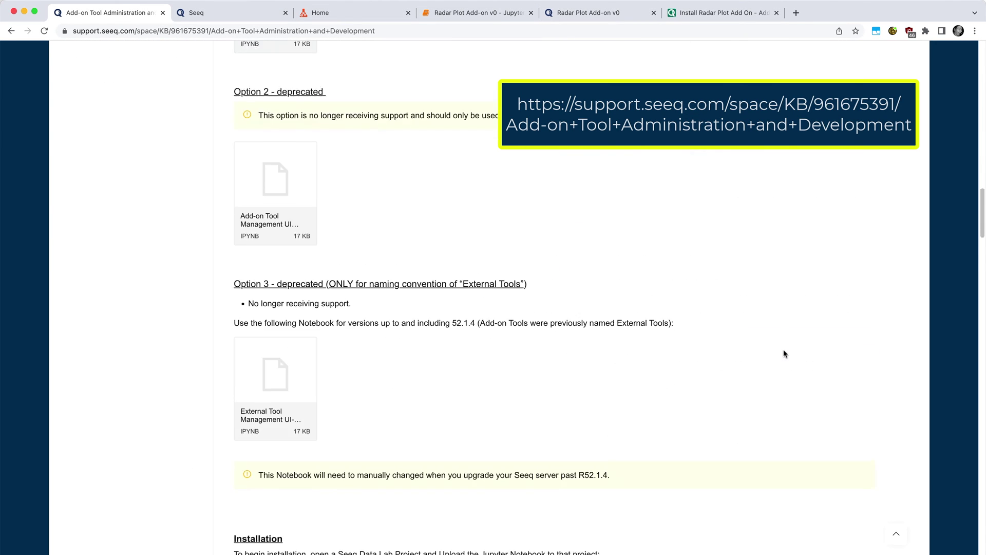
scroll(785, 354, "down", 20)
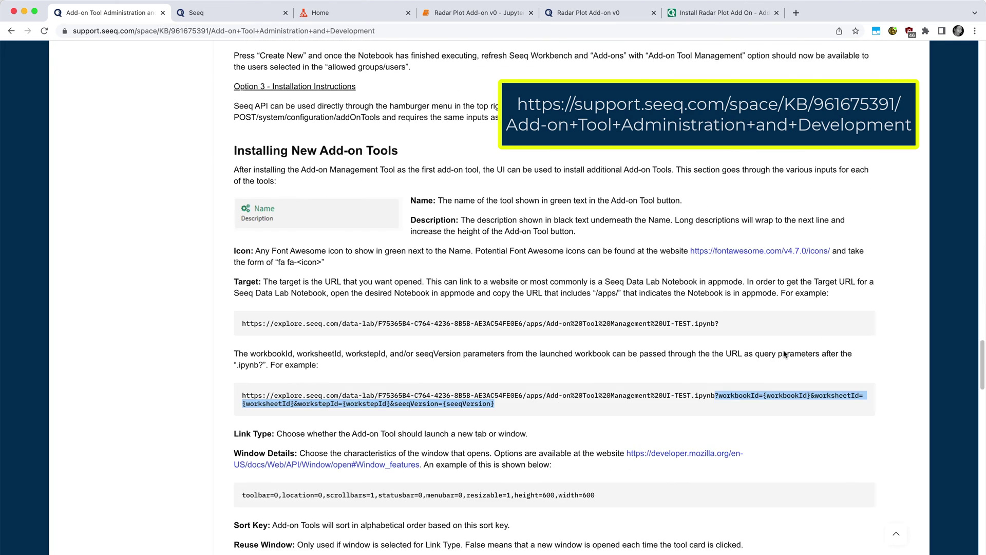
scroll(785, 351, "down", 3)
left_click(360, 111)
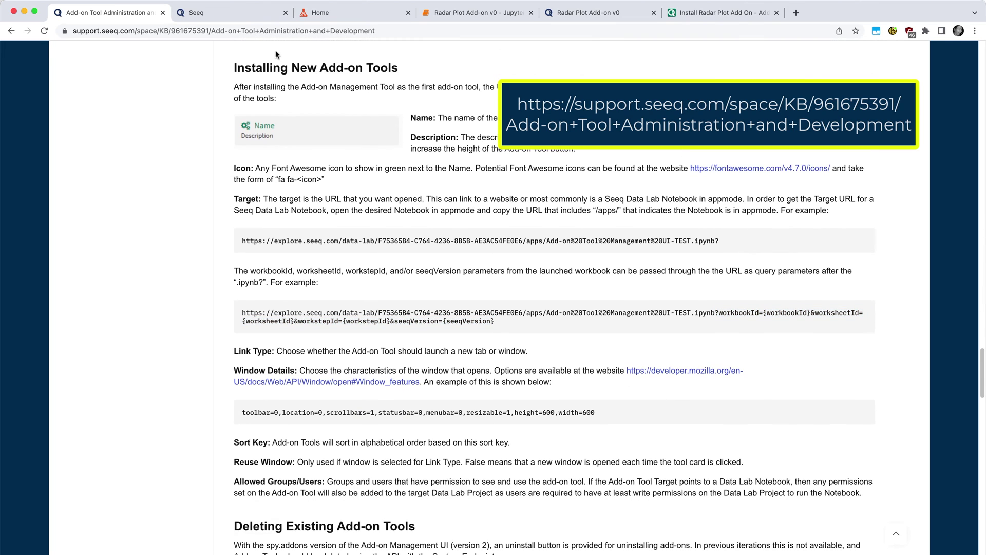
left_click_drag(225, 70, 400, 70)
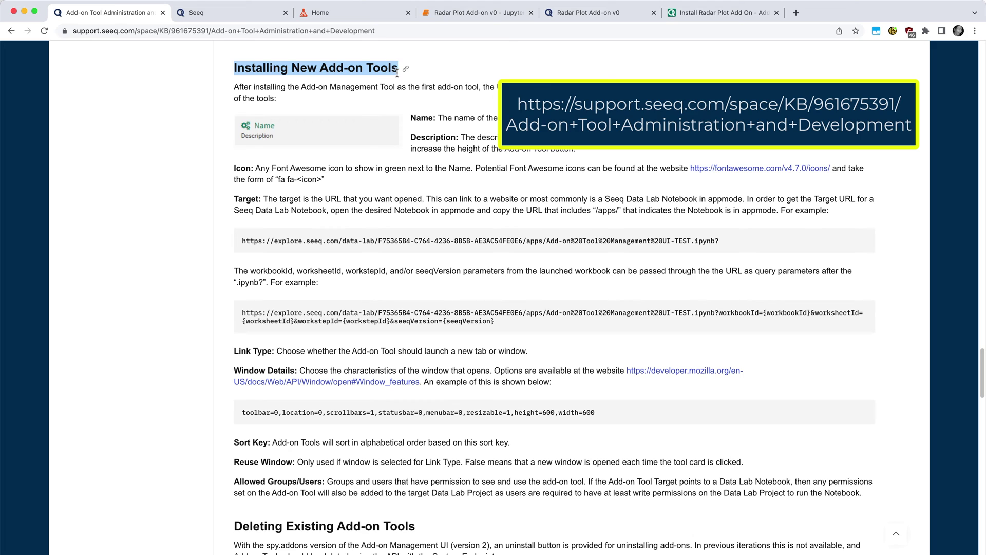
left_click(515, 153)
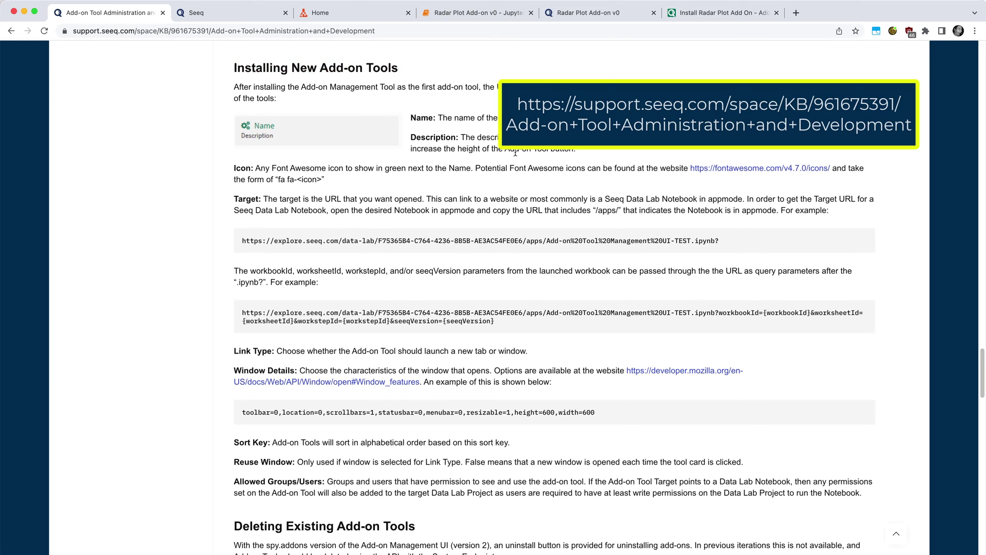
left_click_drag(267, 283, 234, 271)
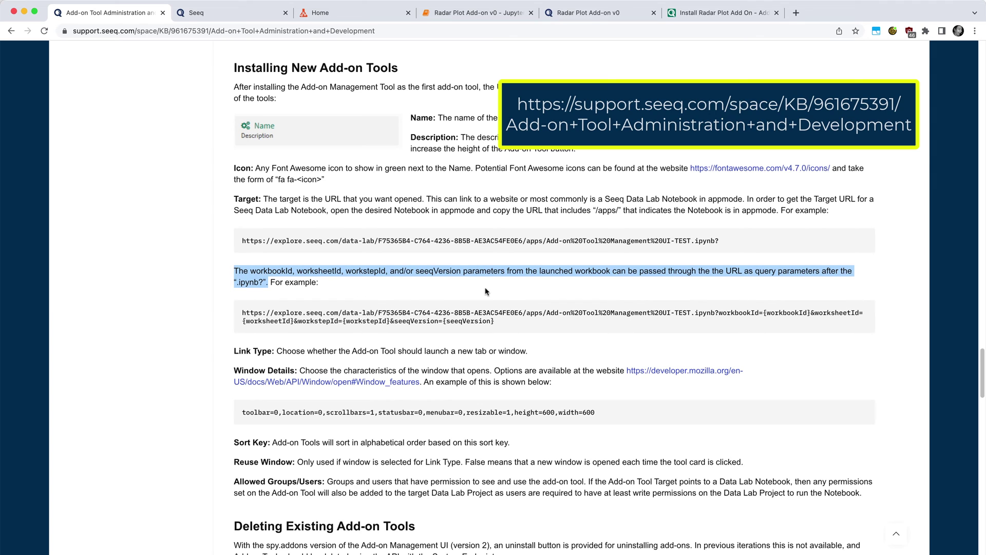
left_click(565, 273)
left_click_drag(638, 271, 742, 271)
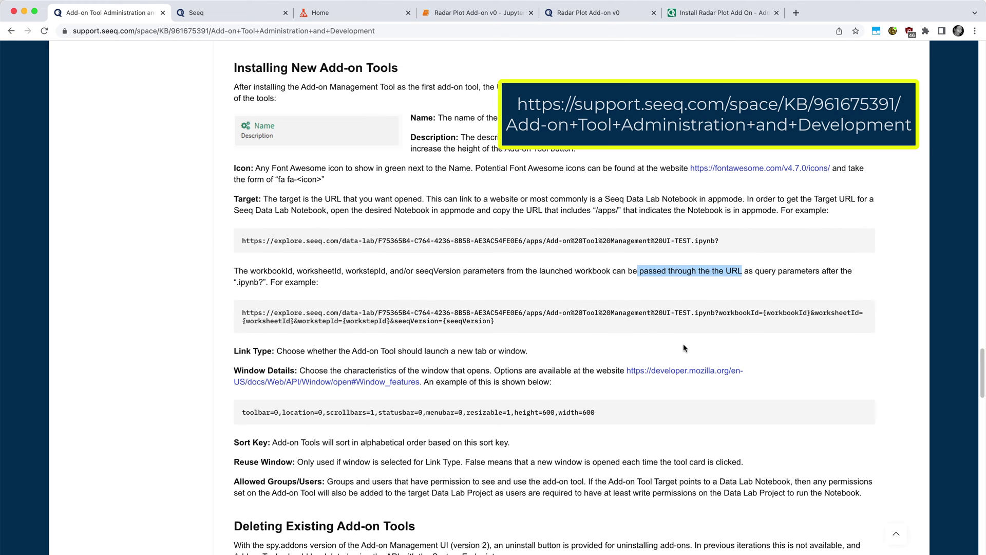
left_click(716, 315)
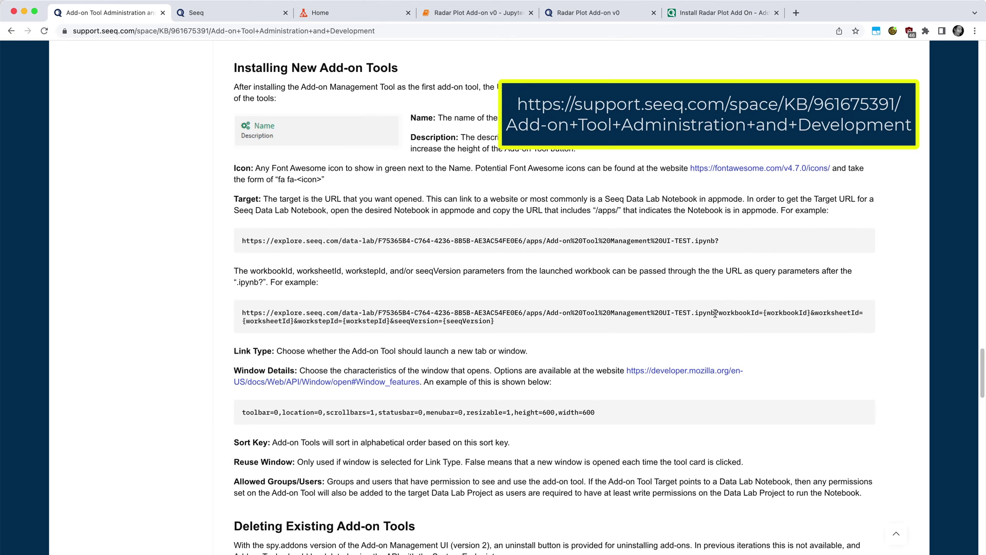
Copy the example URL's workbookId, worksheetId, workstepId and seeqVersion parameters
left_click_drag(715, 314, 559, 326)
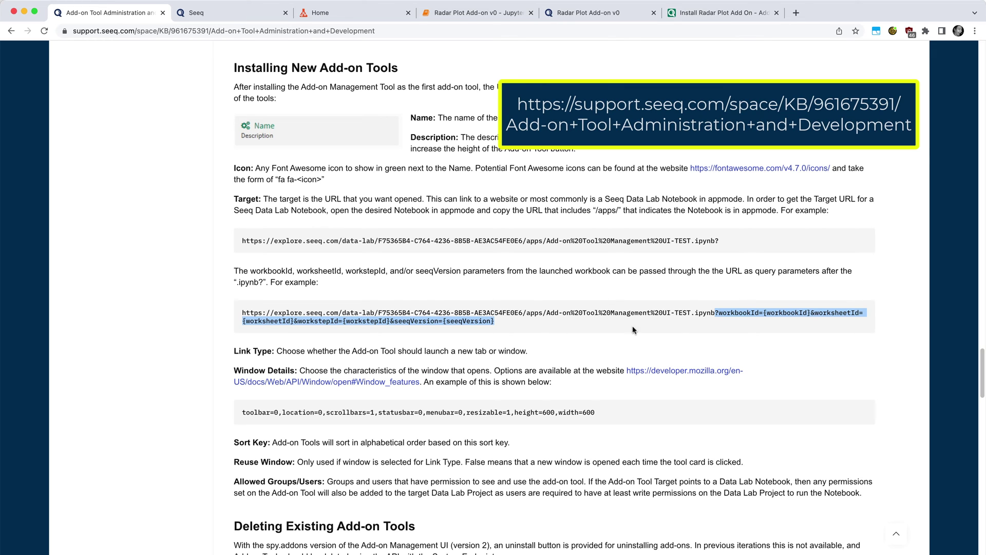
right_click(759, 312)
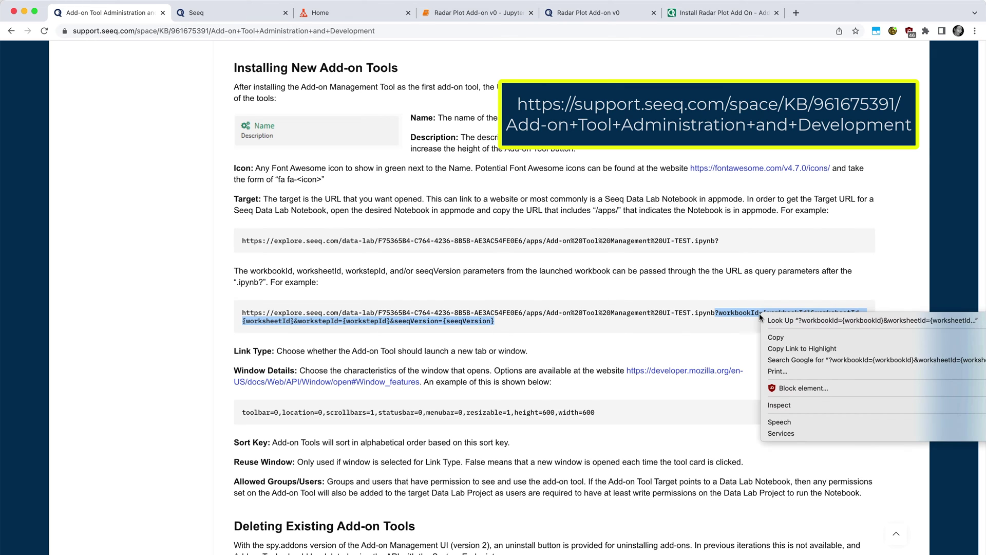
left_click(777, 337)
left_click(726, 15)
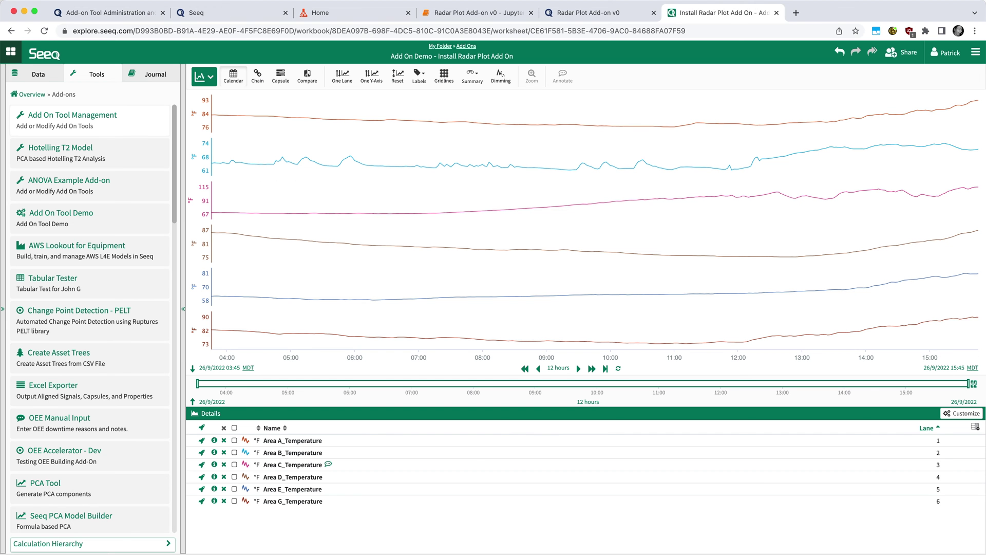
Reopen Add On Tool Management and append the copied query parameters to the Target URL
left_click(73, 114)
left_click_drag(231, 154, 511, 151)
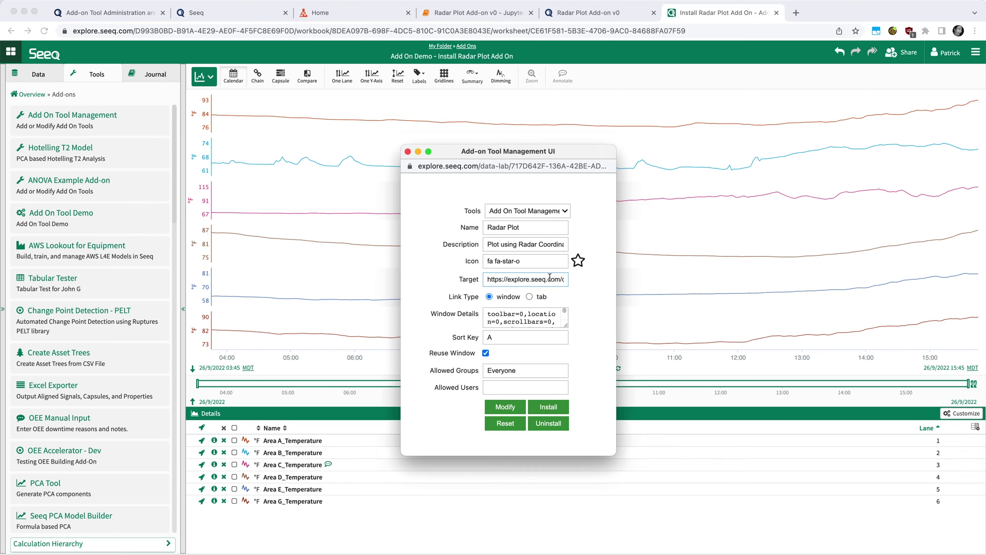
left_click_drag(550, 278, 563, 280)
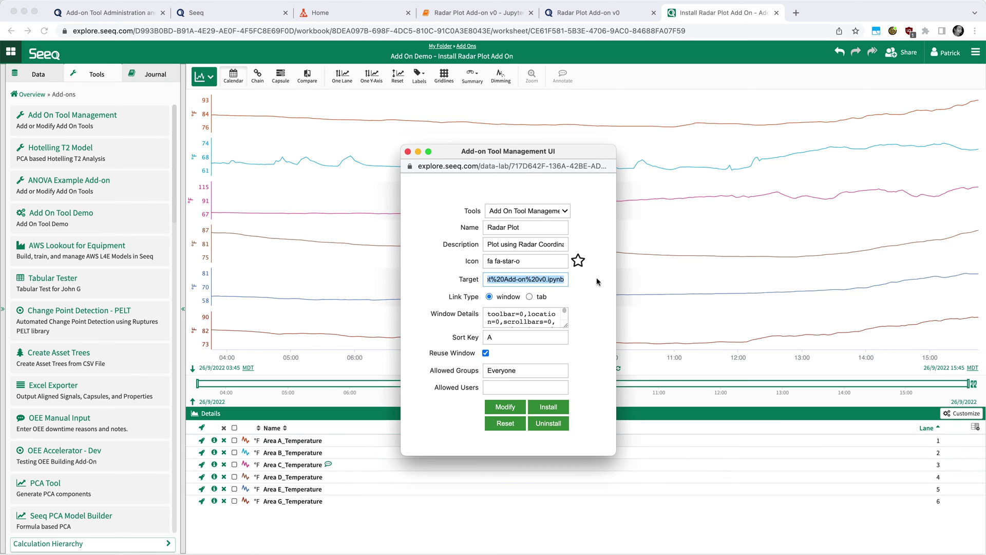
left_click(563, 280)
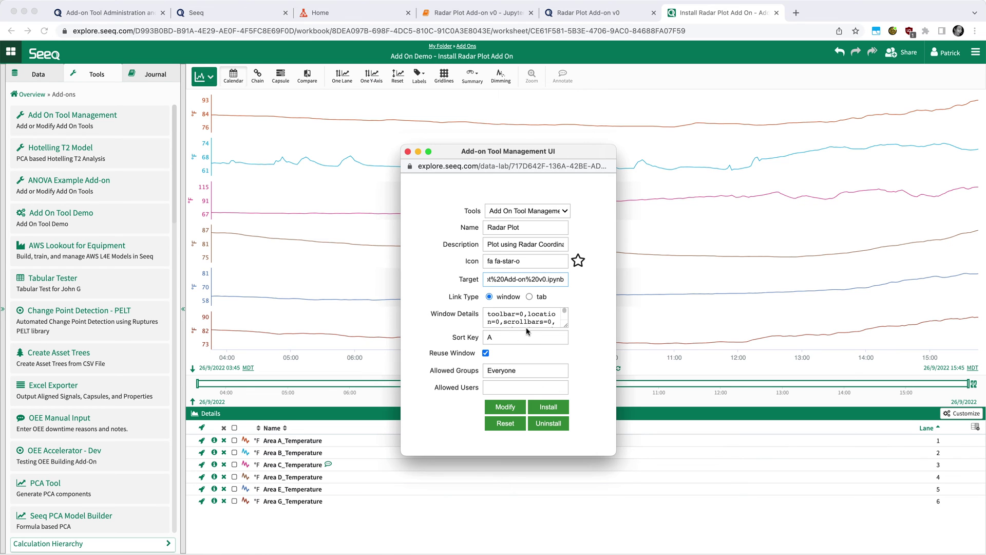
key("super+v")
key("Left")
key("Left")
key("Left")
key("Left")
key("Left")
key("Left")
key("Left")
key("Left")
key("Left")
key("Left")
key("Left")
key("Left")
key("Left")
key("Left")
key("Left")
key("Left")
key("Left")
key("Left")
key("Left")
key("Left")
key("Left")
key("Left")
key("Left")
key("Left")
key("Left")
key("Left")
key("Left")
key("Left")
key("Left")
key("Left")
key("Left")
key("Left")
key("Left")
key("Left")
key("Left")
key("Left")
key("Left")
left_click_drag(525, 281, 565, 280)
Enlarge Window Details and set the window height to 800 and width to 900
left_click_drag(567, 327, 620, 502)
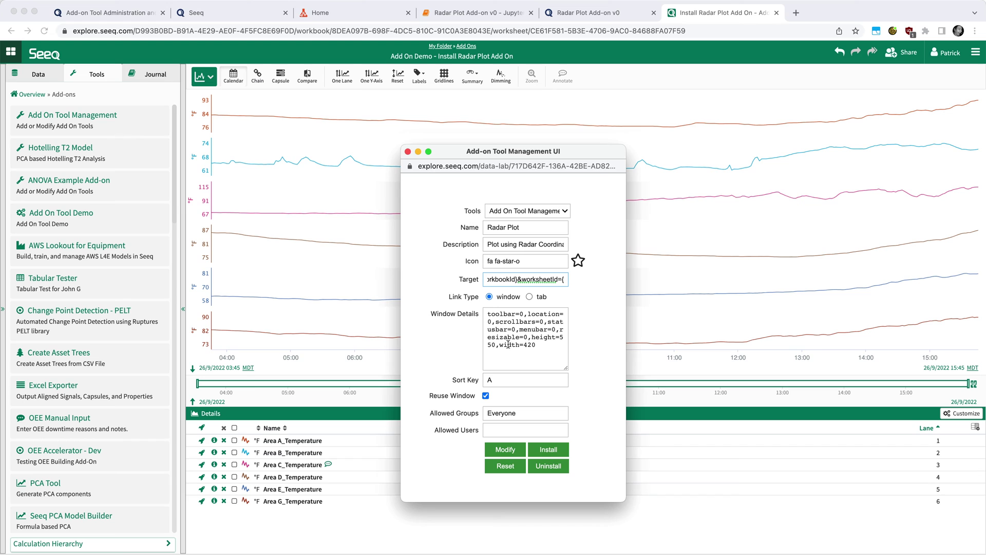
left_click_drag(561, 338, 496, 345)
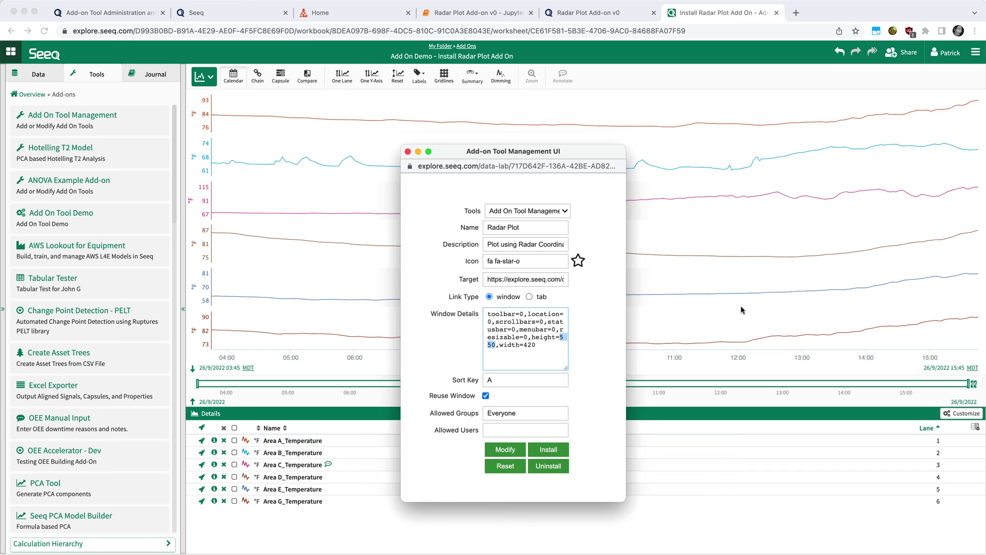
type("800")
left_click_drag(524, 344, 537, 346)
type("900")
left_click(514, 380)
Change the add-on's Sort Key from A to R
left_click(492, 227)
mouse_move(500, 382)
left_mouse_down()
mouse_move(518, 378)
mouse_move(482, 384)
left_mouse_up()
type("R")
left_click(589, 360)
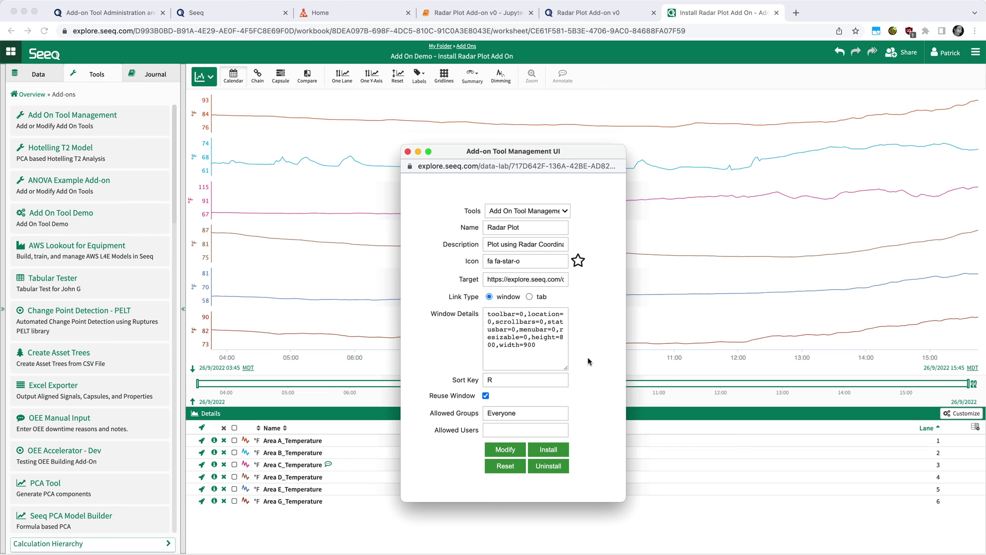
Install Radar Plot, confirm the success message, and close the management window
left_click(563, 452)
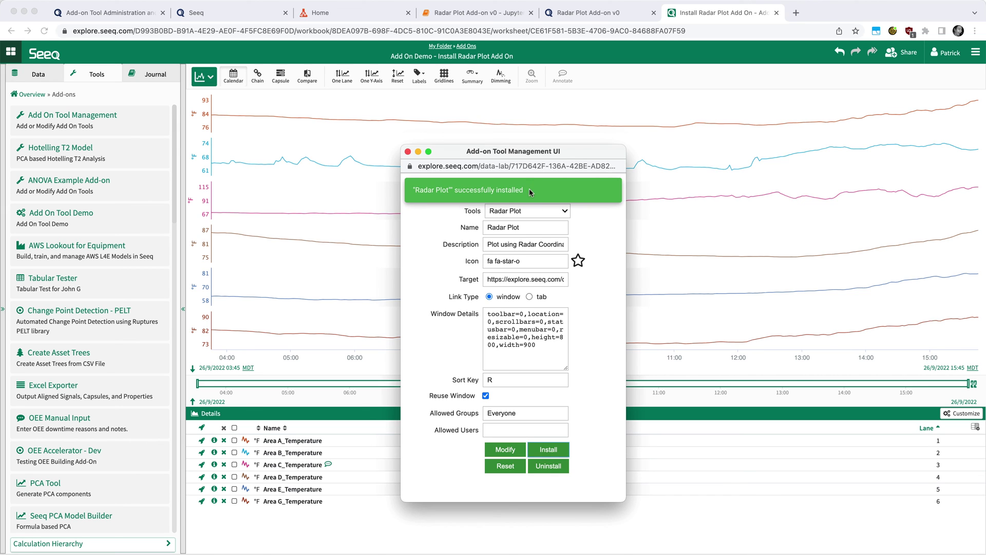
left_click_drag(529, 189, 437, 191)
left_click(429, 266)
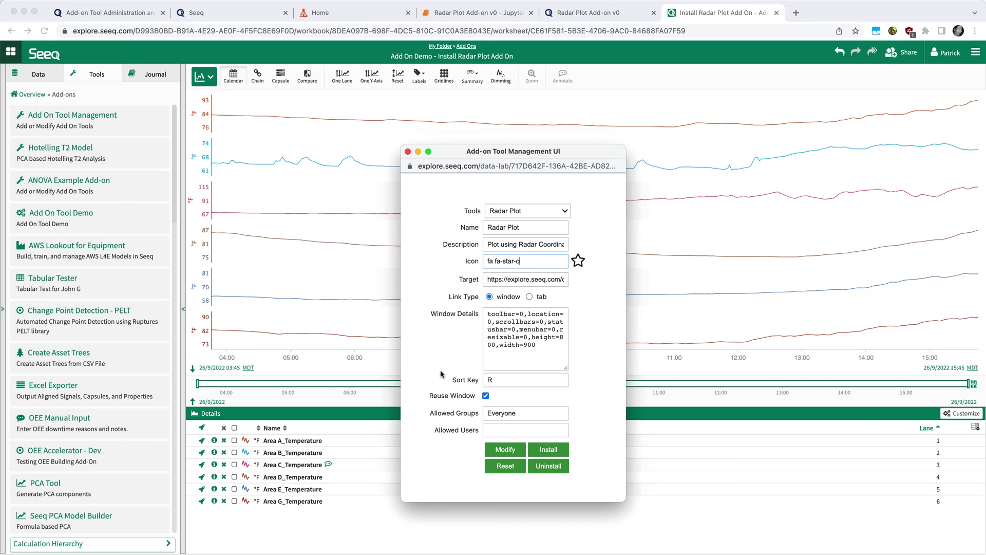
left_click(408, 152)
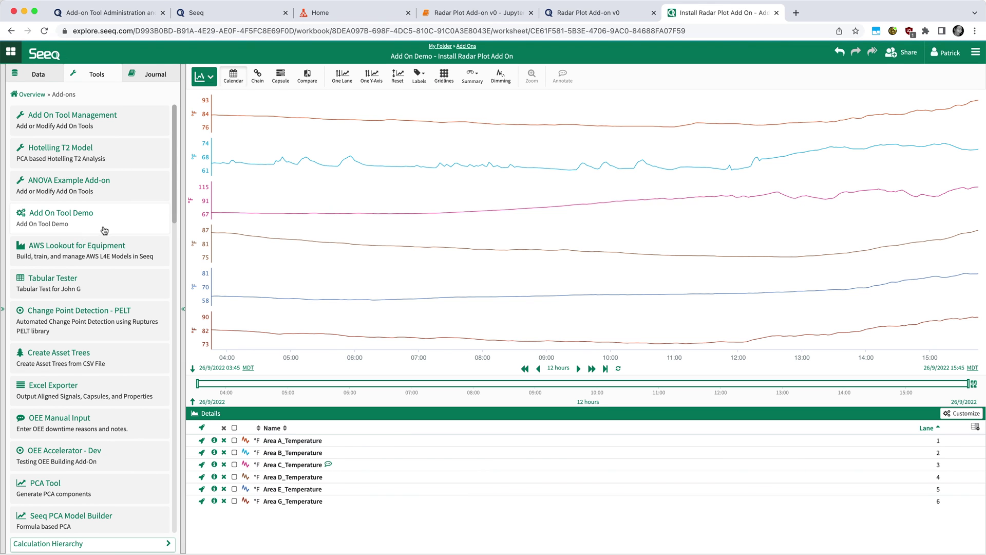
scroll(124, 286, "down", 3)
Launch the Radar Plot add-on from the Add-ons list and move its window over the chart
scroll(124, 286, "down", 3)
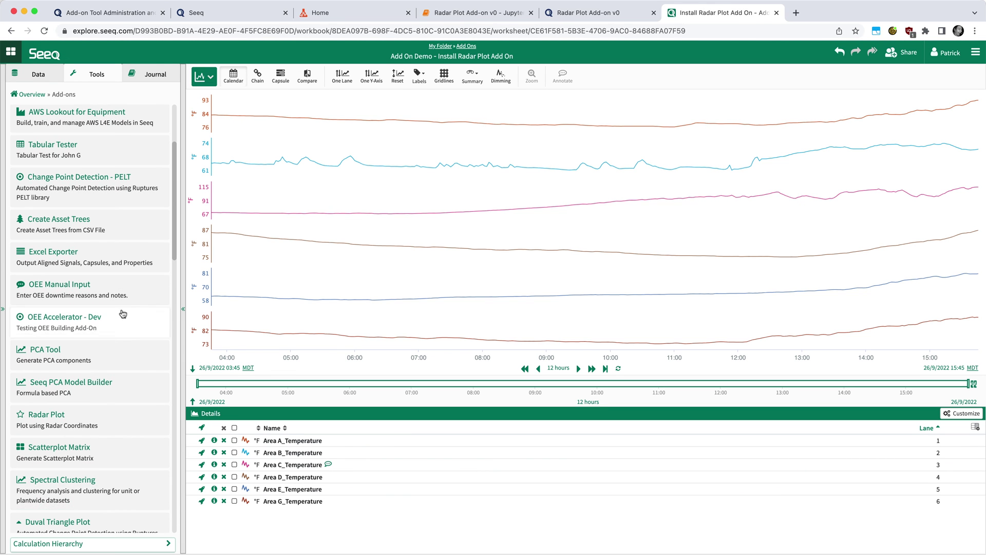
left_click(108, 423)
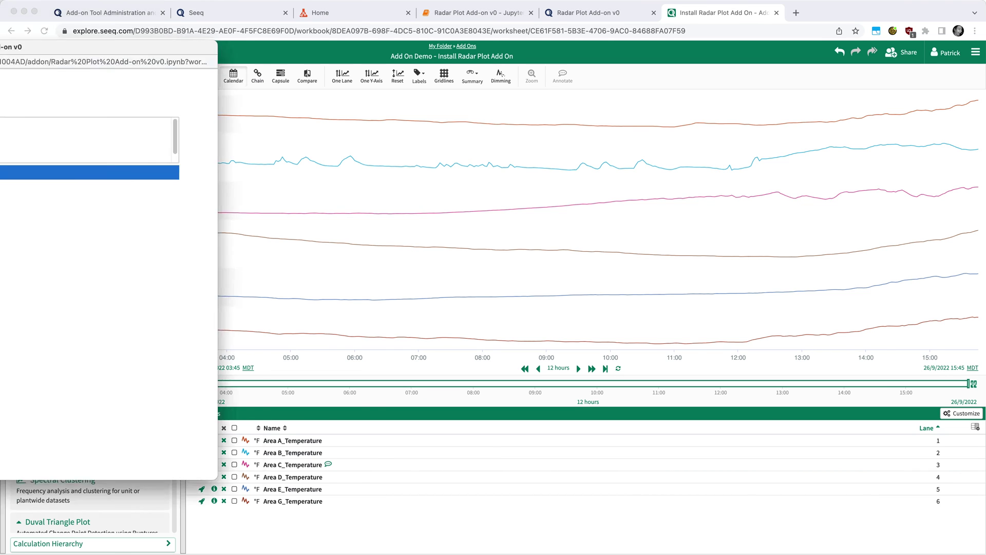
left_click_drag(31, 93, 453, 94)
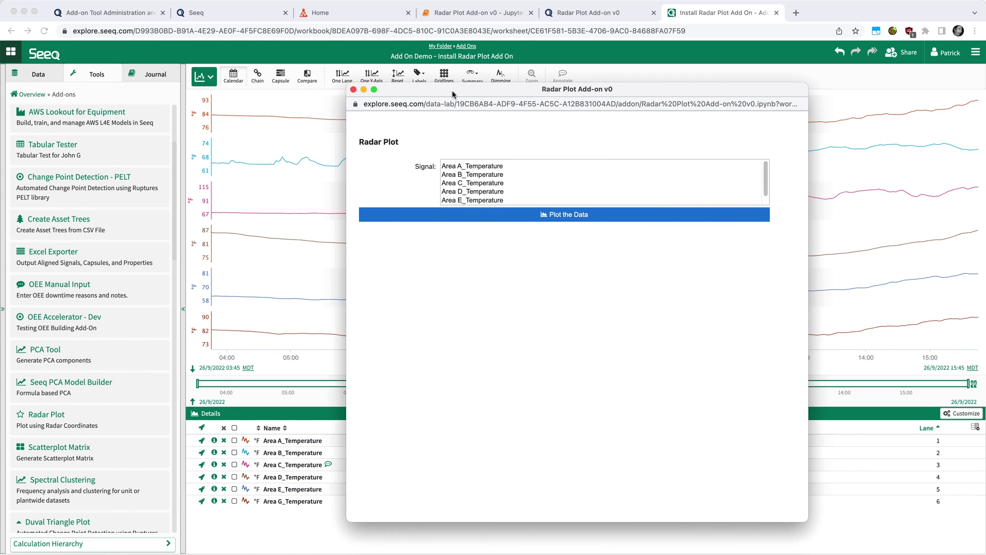
left_click(485, 170)
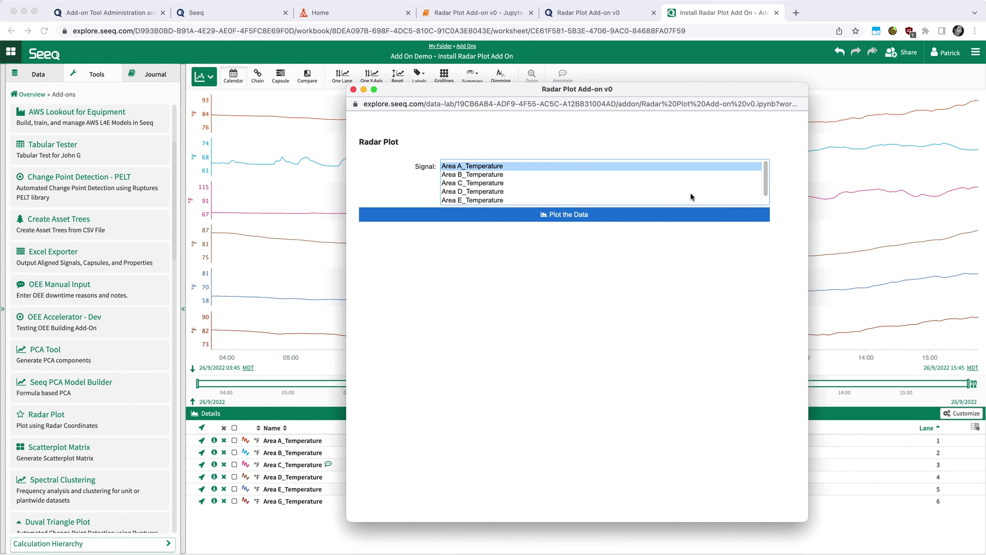
scroll(690, 196, "down", 1)
left_click(485, 200, "shift")
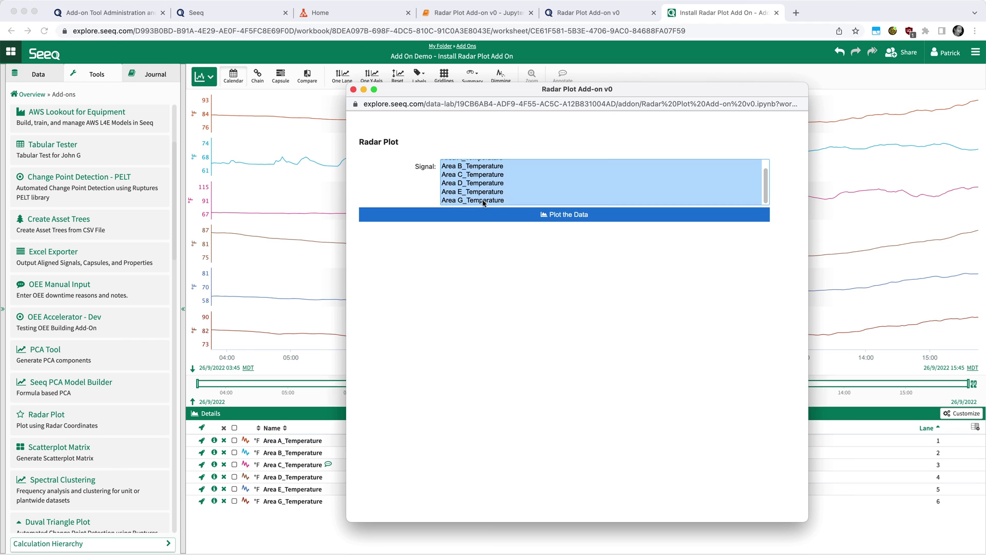
left_click(632, 219)
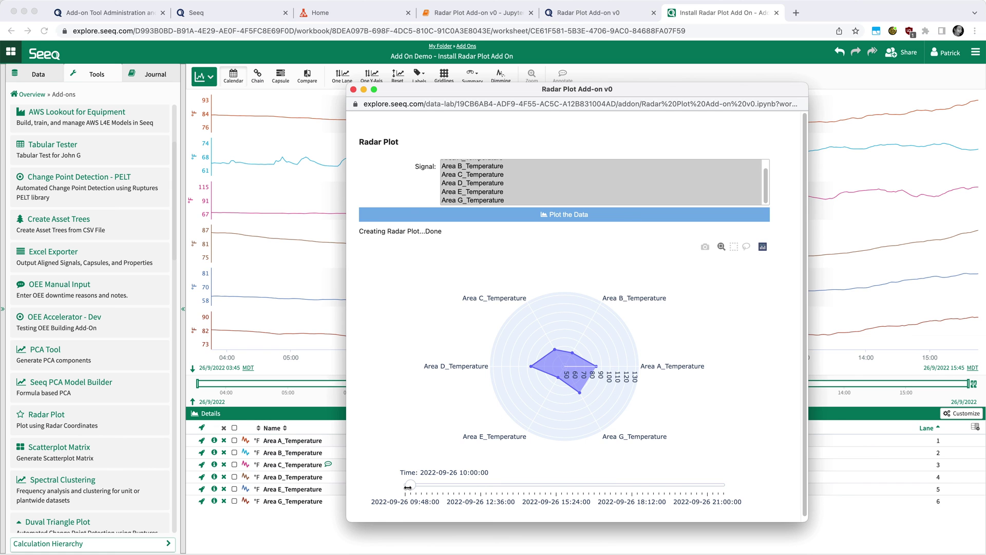
left_click_drag(411, 486, 709, 491)
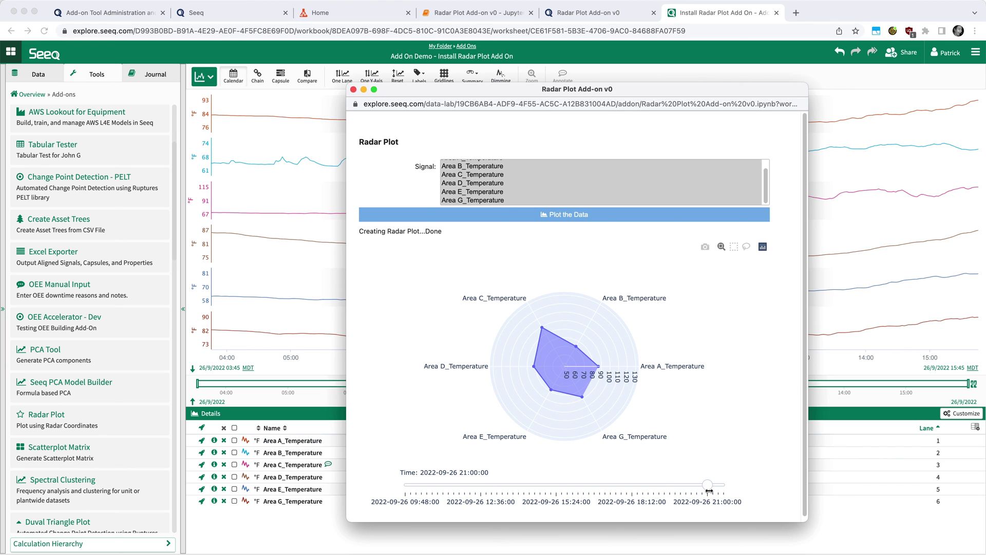